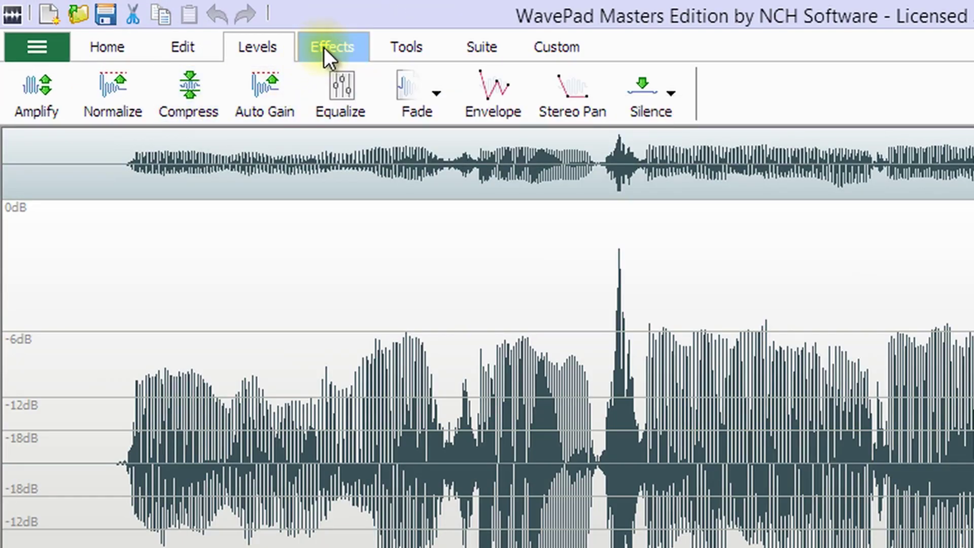
Step: Switch the ribbon to the Effects tools for audio sample.mp3
click(325, 48)
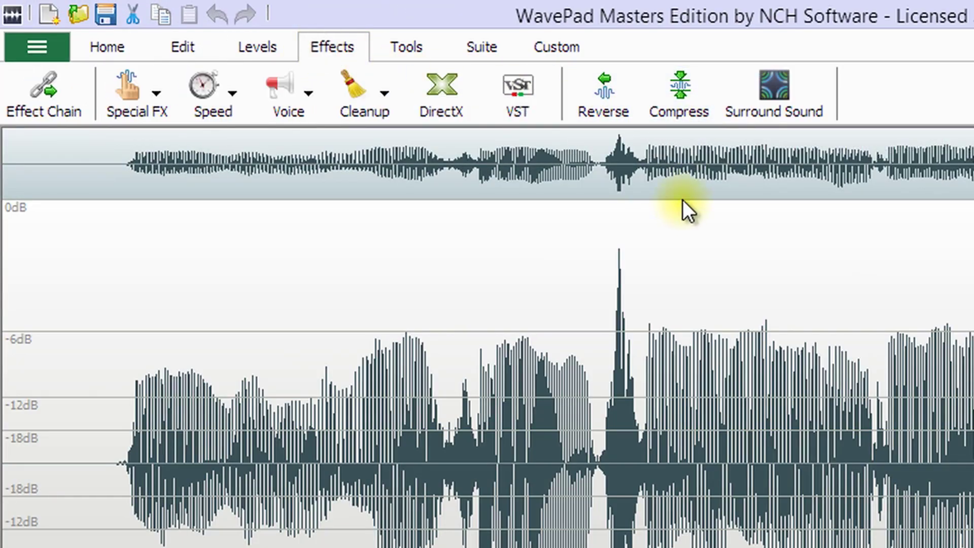
click(694, 114)
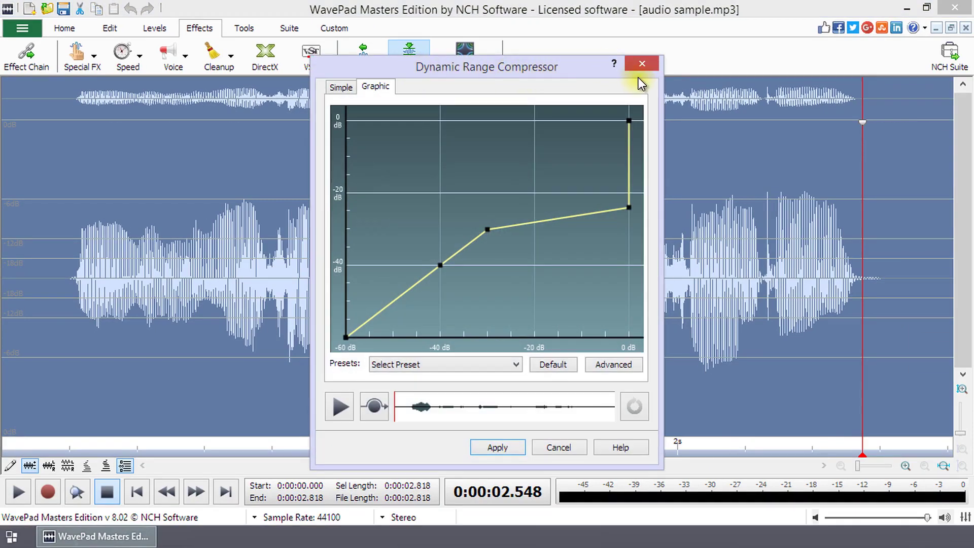
click(516, 364)
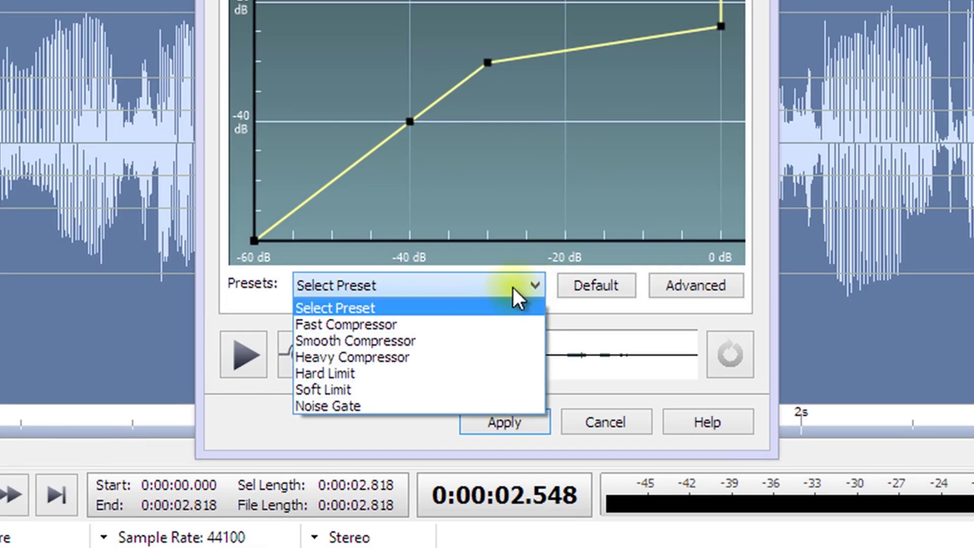
click(513, 287)
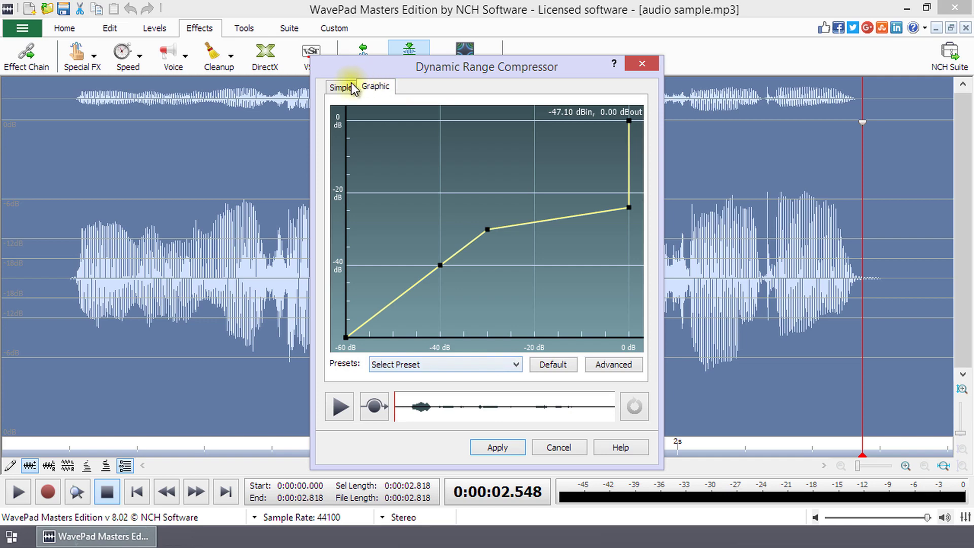
click(341, 87)
click(378, 87)
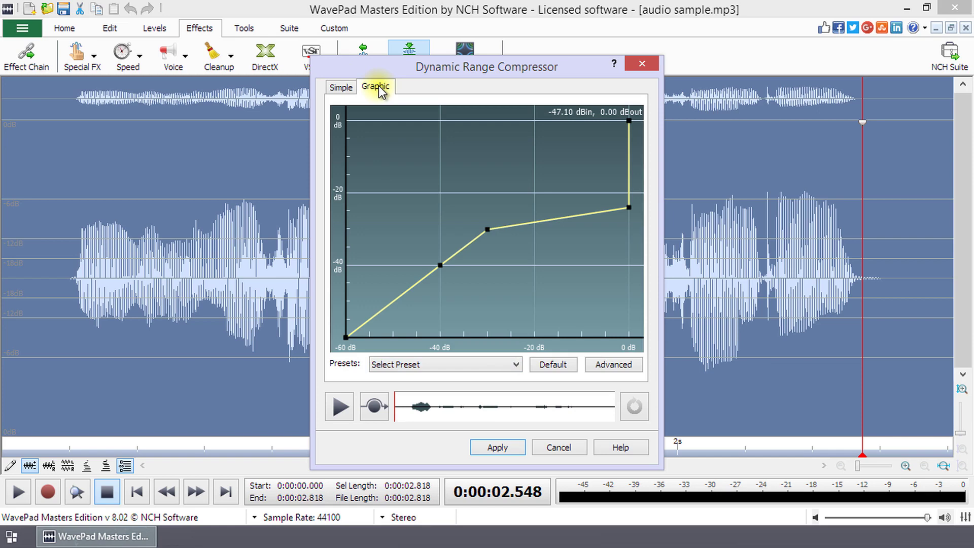
click(560, 448)
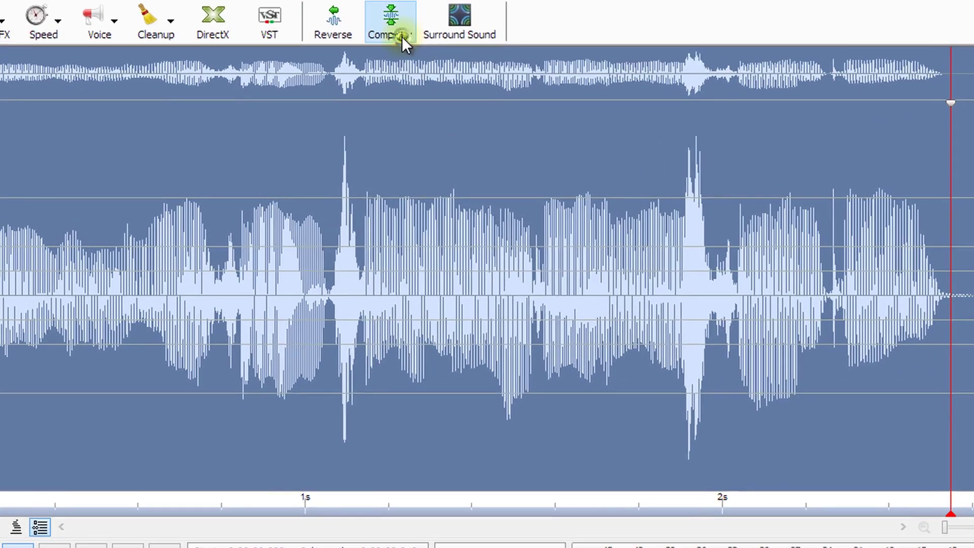
Step: Reopen the Dynamic Range Compressor and pick the Heavy Compressor preset from Presets
click(418, 69)
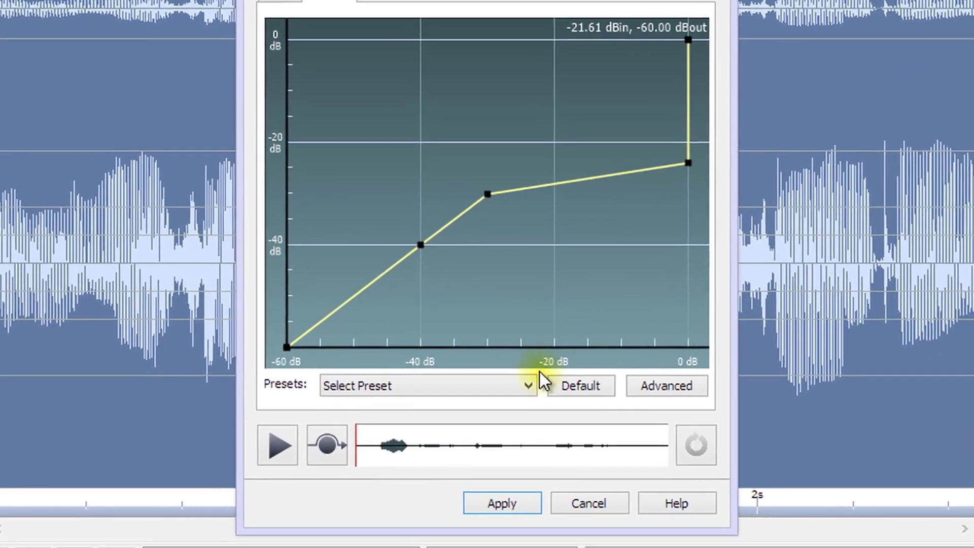
click(522, 402)
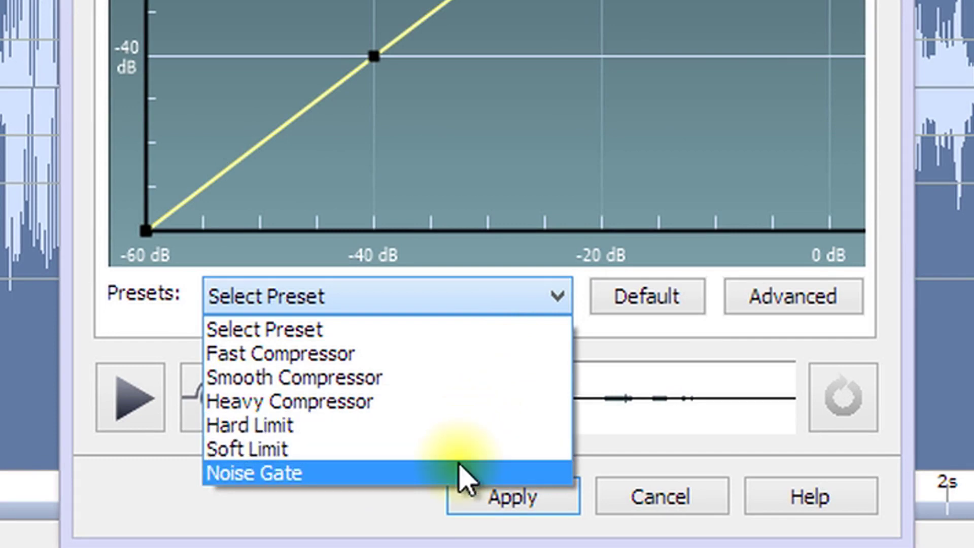
click(446, 406)
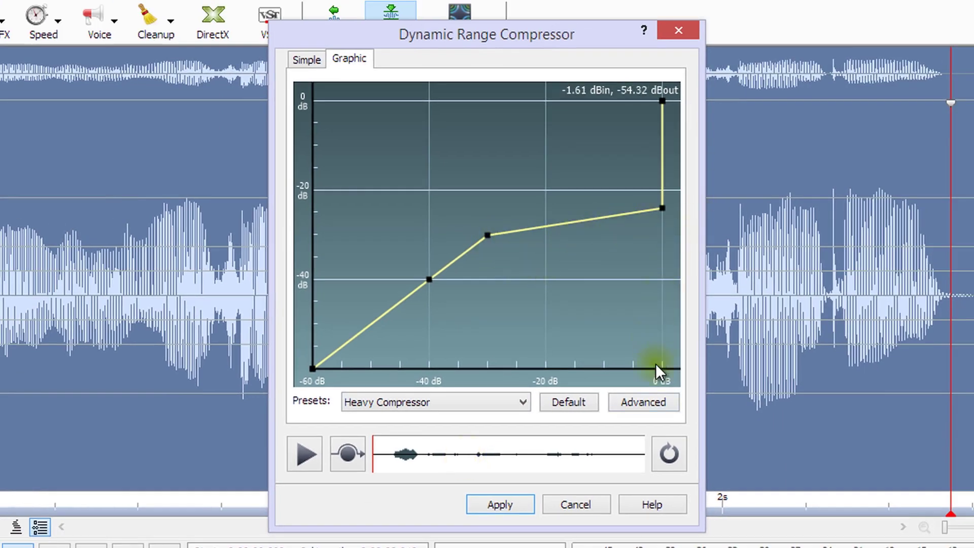
click(668, 451)
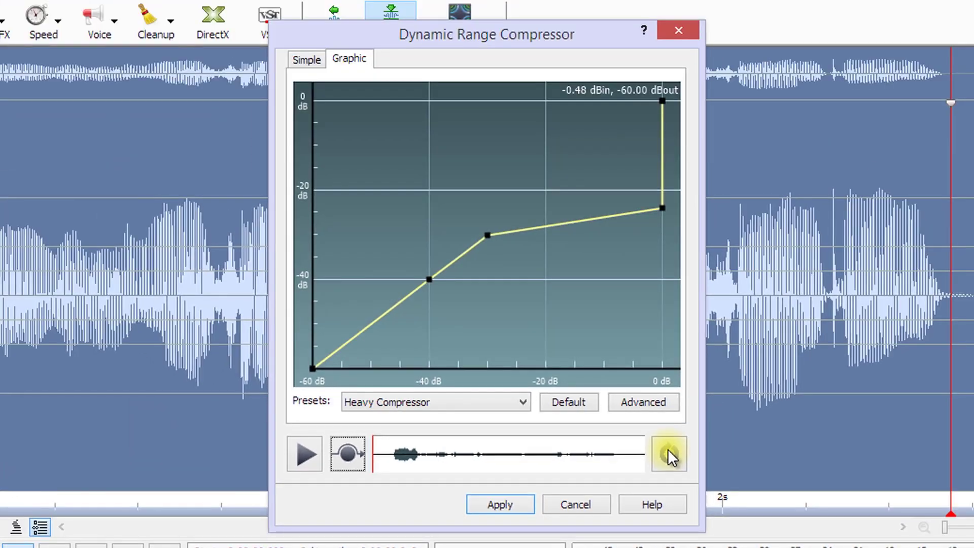
click(308, 446)
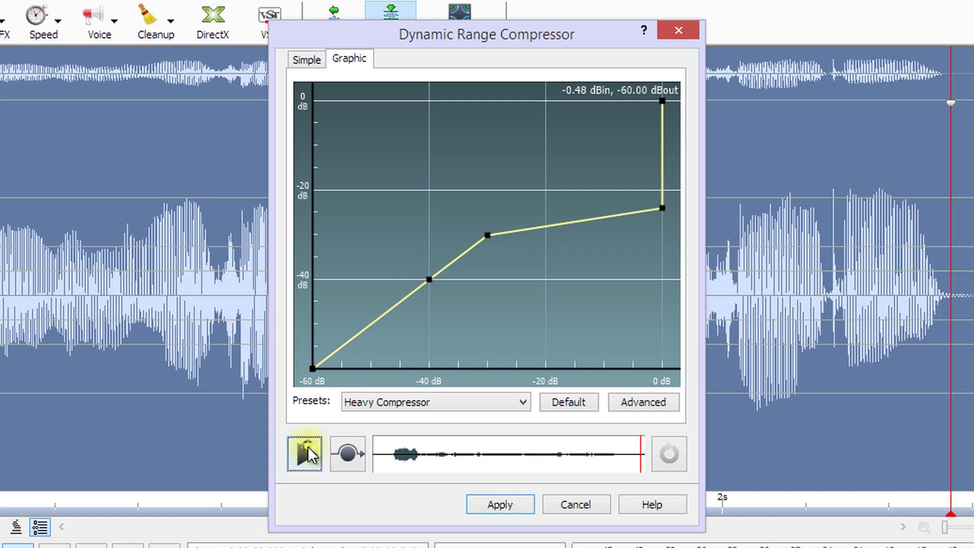
click(308, 446)
click(358, 461)
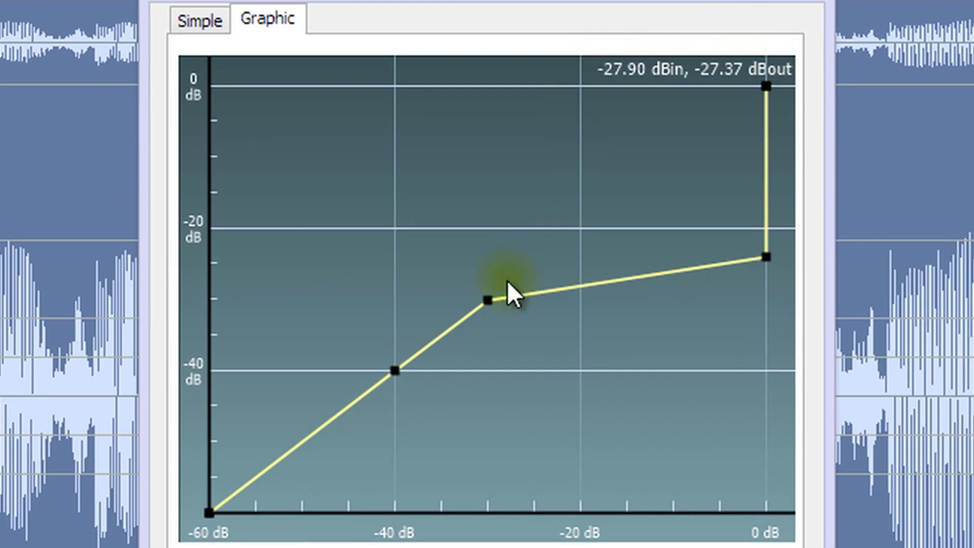
Step: Reshape the compression curve, shifting the -40 dB point left to about -44.5 dB input
click(633, 287)
drag(633, 286, 629, 383)
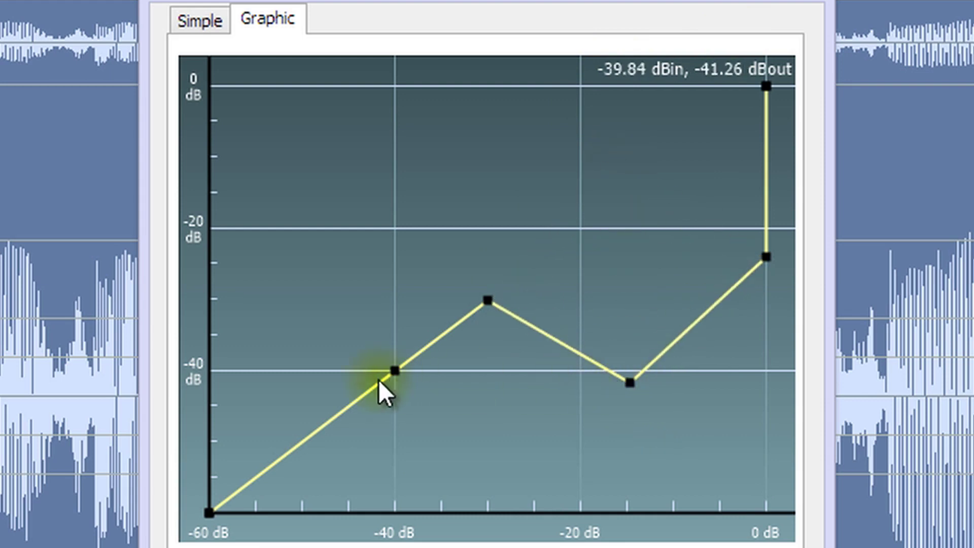
drag(393, 370, 353, 365)
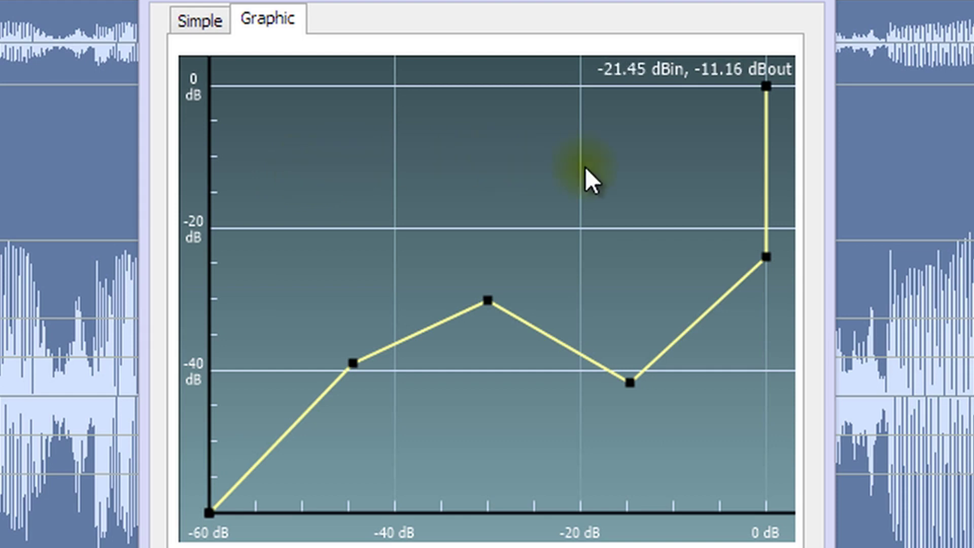
drag(647, 376, 663, 355)
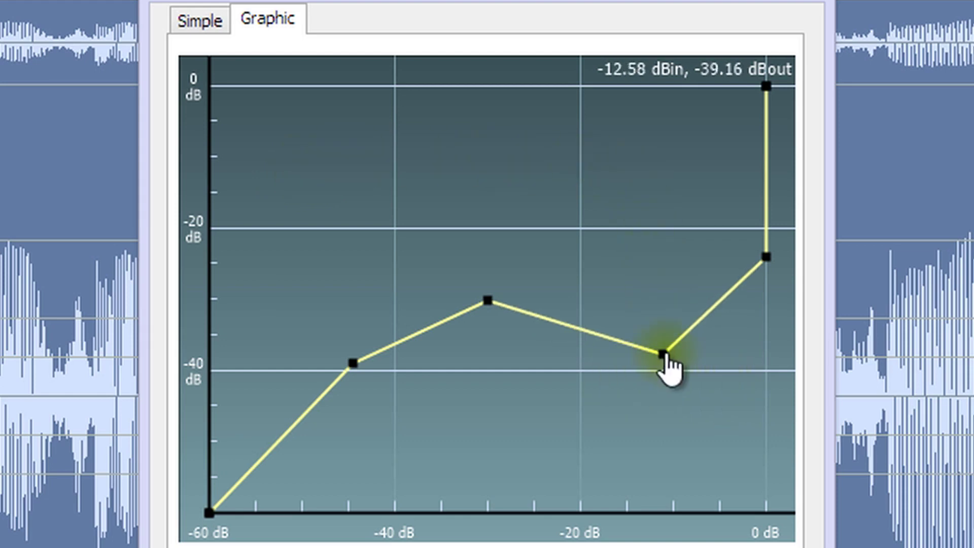
right_click(663, 352)
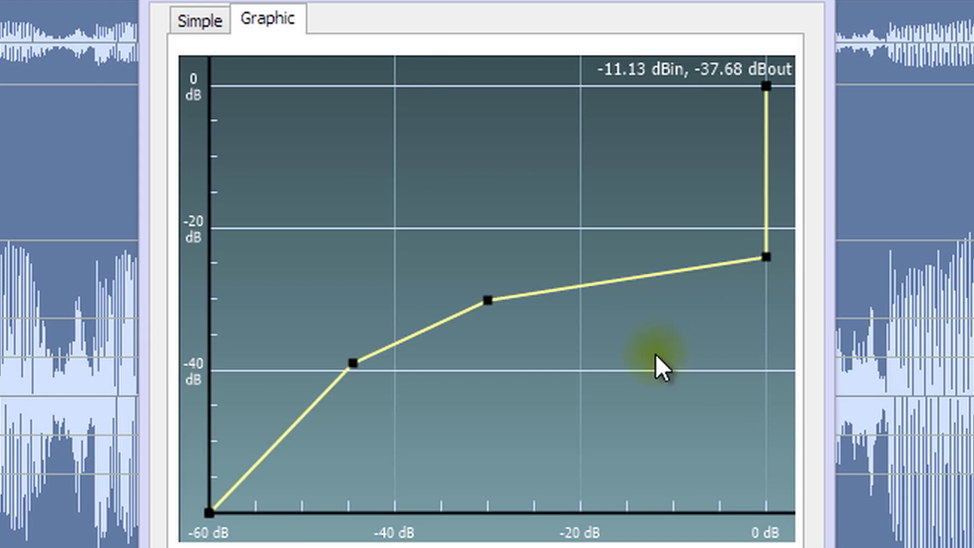
click(198, 18)
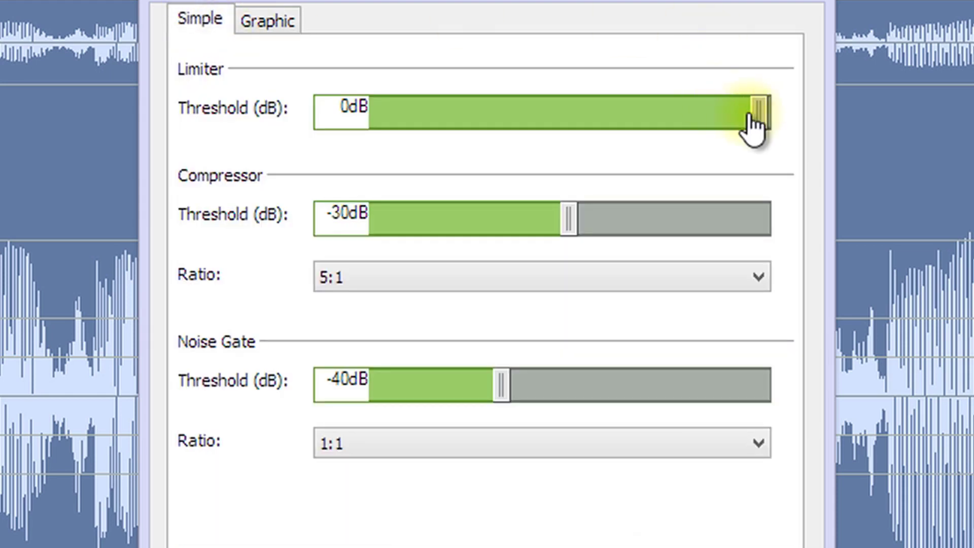
Step: Set the noise gate threshold to -41 dB, keeping limiter at 0 dB and compressor at -30 dB
drag(754, 119, 809, 115)
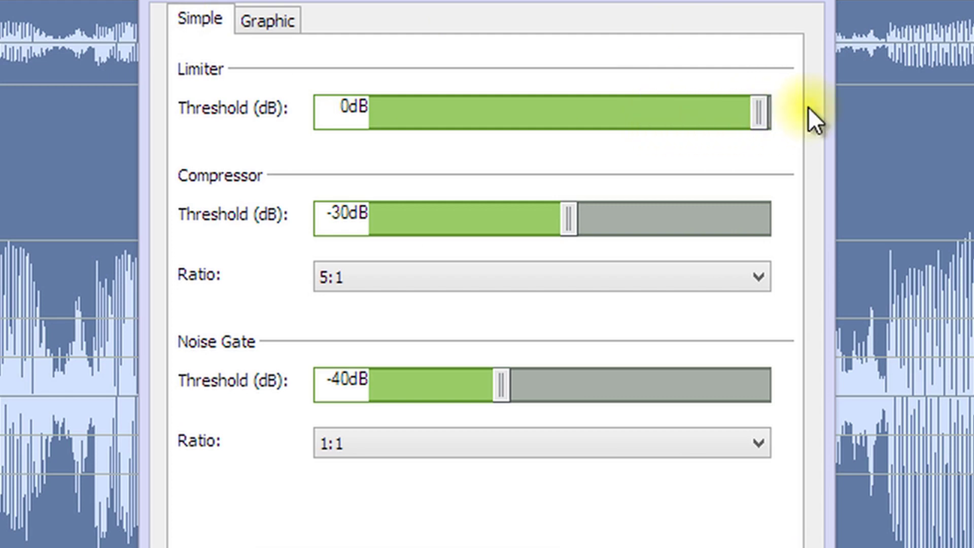
drag(515, 374, 498, 391)
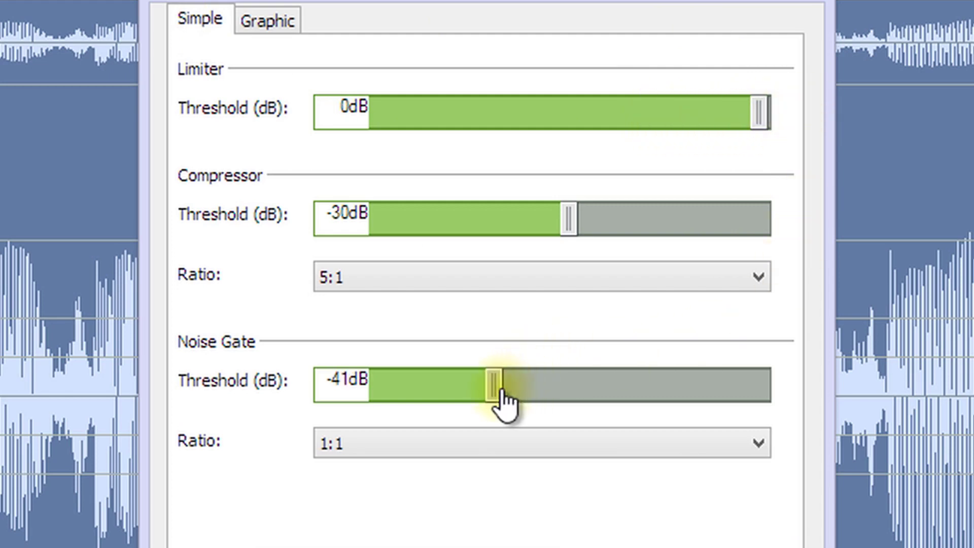
mouse_move(570, 239)
mouse_down()
mouse_move(559, 235)
mouse_move(576, 240)
mouse_up()
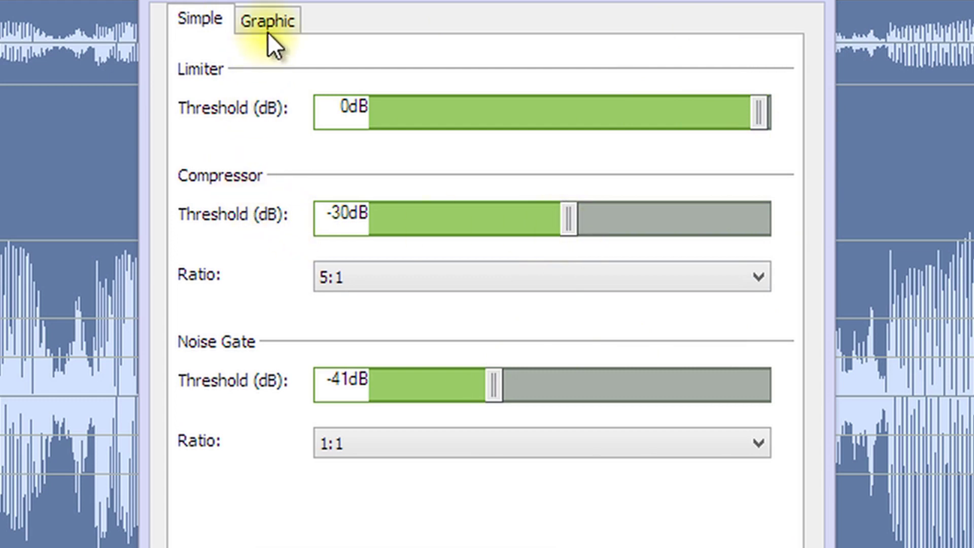
click(279, 18)
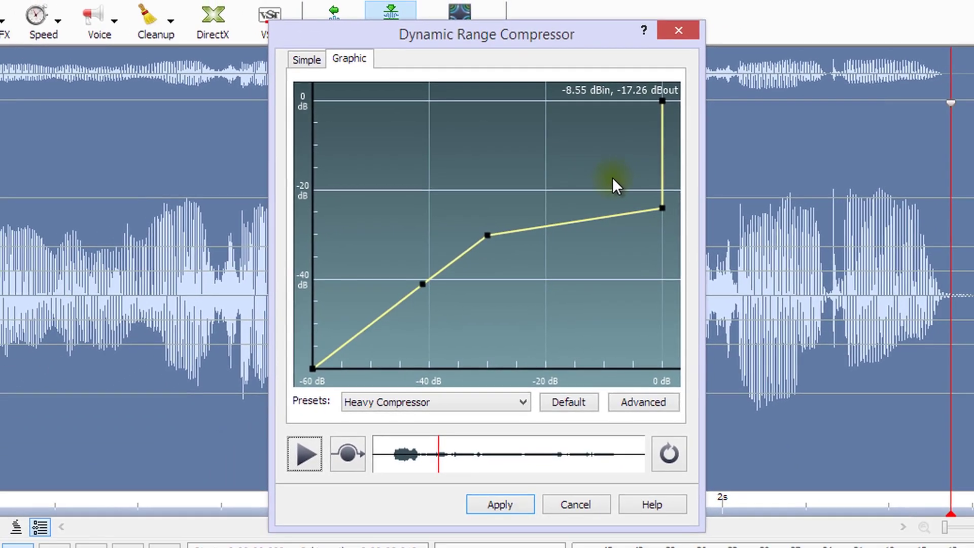
Step: Reset the compressor, apply the Heavy Compressor preset to the whole sample, and play it
click(571, 399)
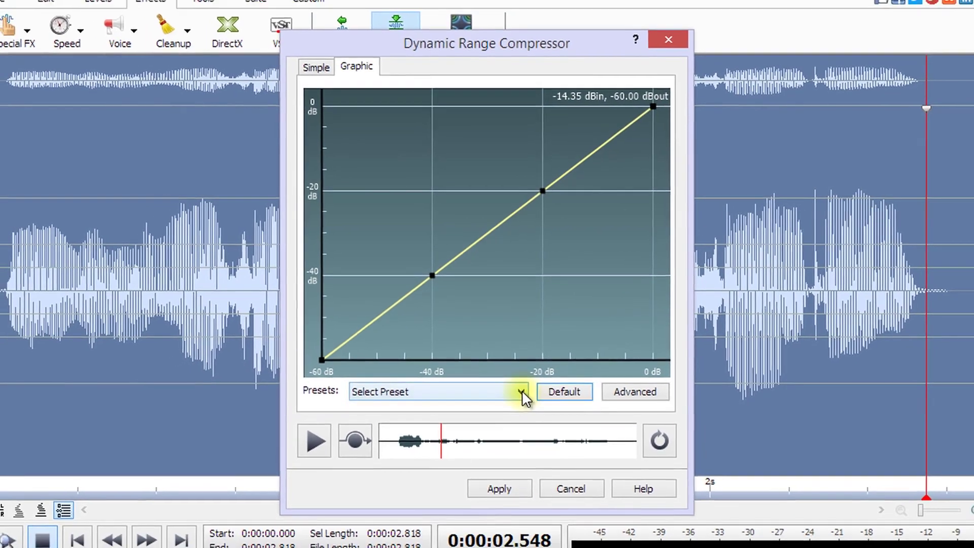
click(523, 402)
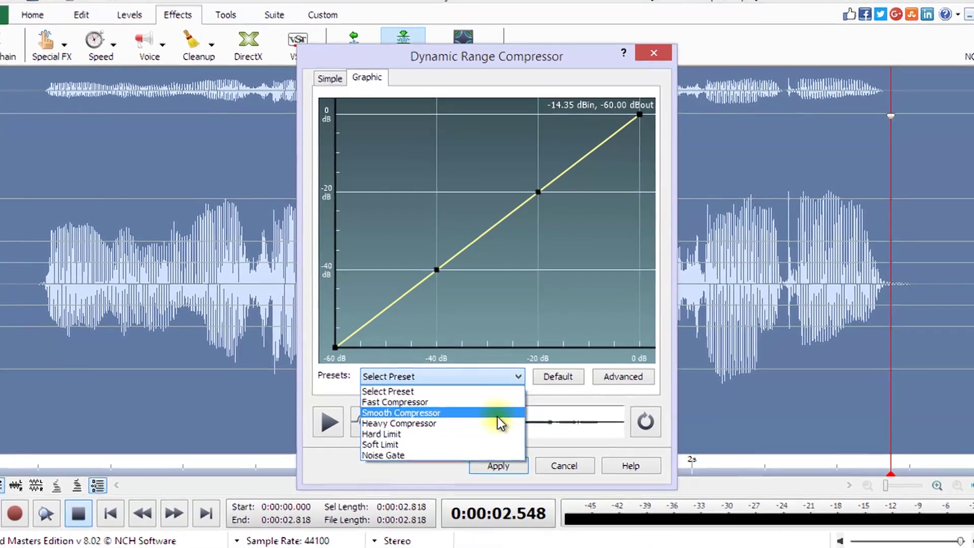
click(497, 423)
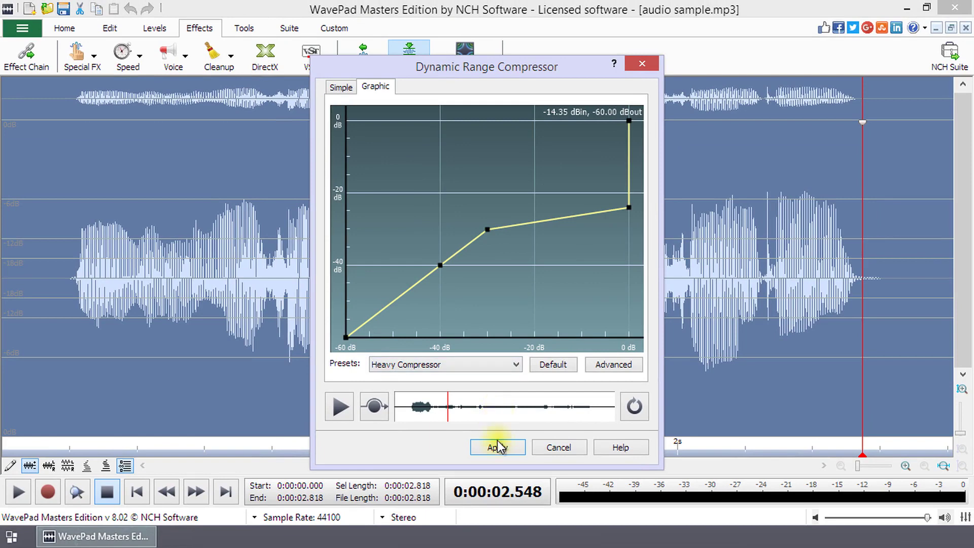
click(498, 448)
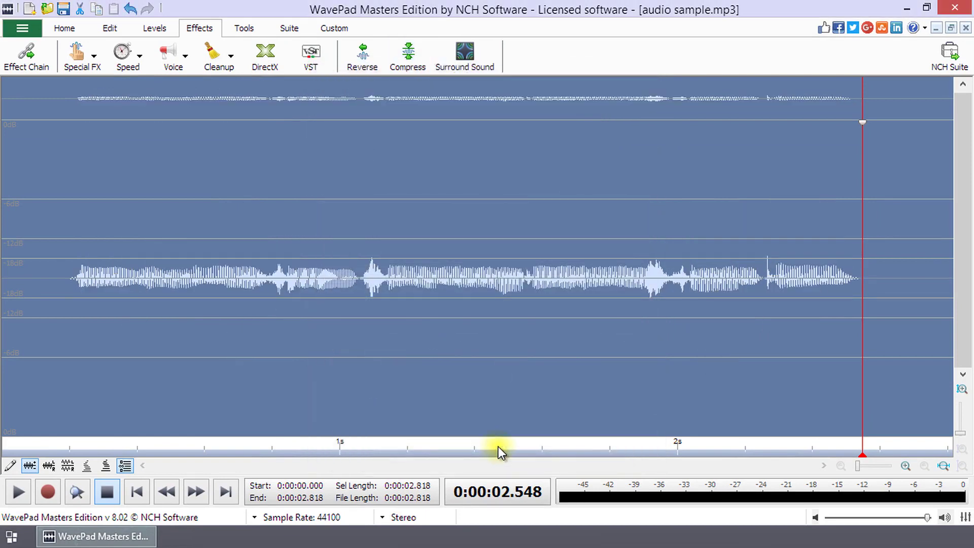
key(space)
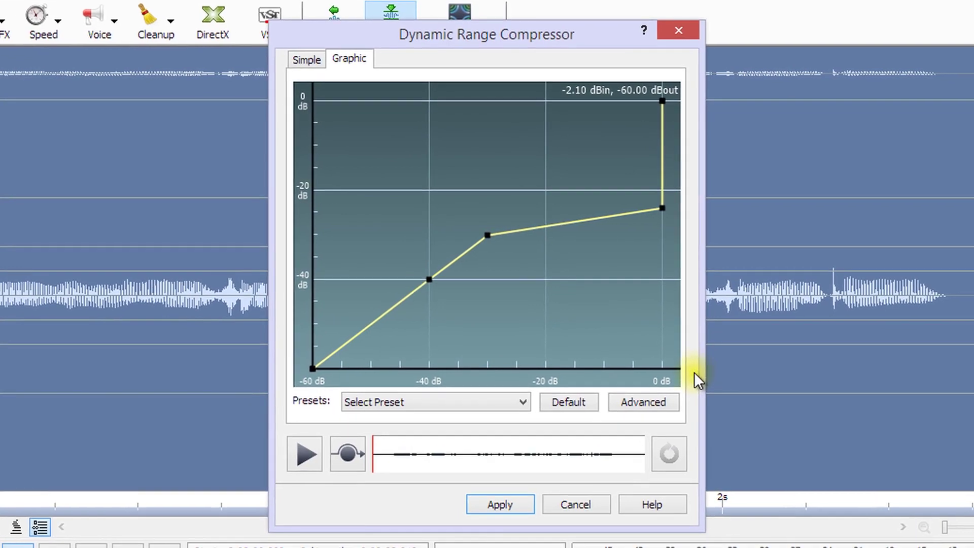
Step: In the advanced compressor settings, raise the attack time to 25 ms
click(645, 402)
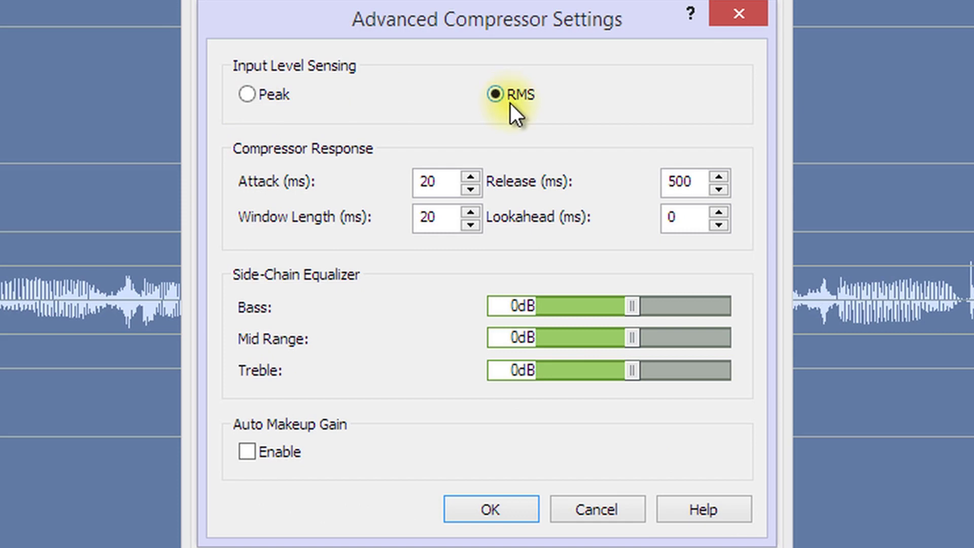
click(474, 177)
click(473, 177)
click(473, 177)
click(474, 177)
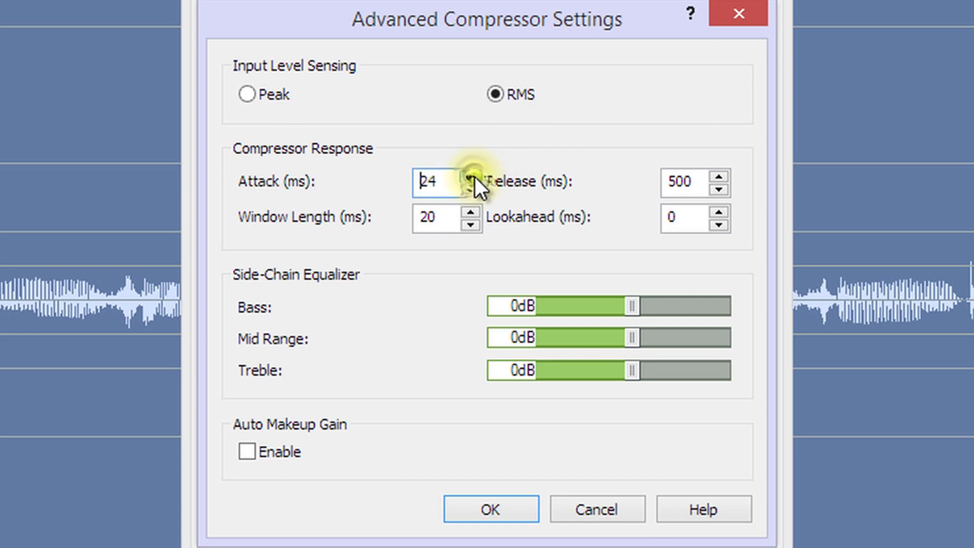
click(474, 177)
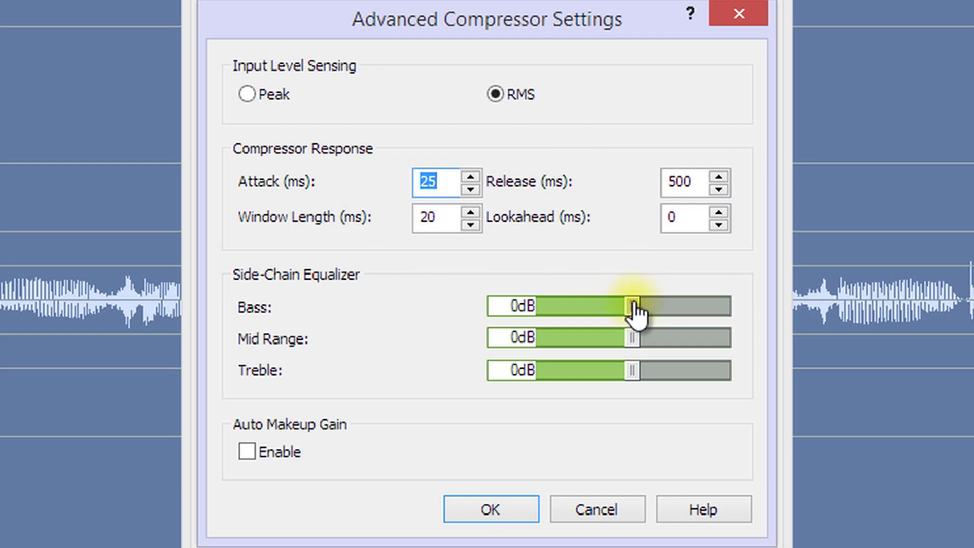
Step: Set side-chain Bass 6 dB, Mid Range -4 dB, Treble 6 dB, confirm, and play the result
drag(633, 304, 665, 304)
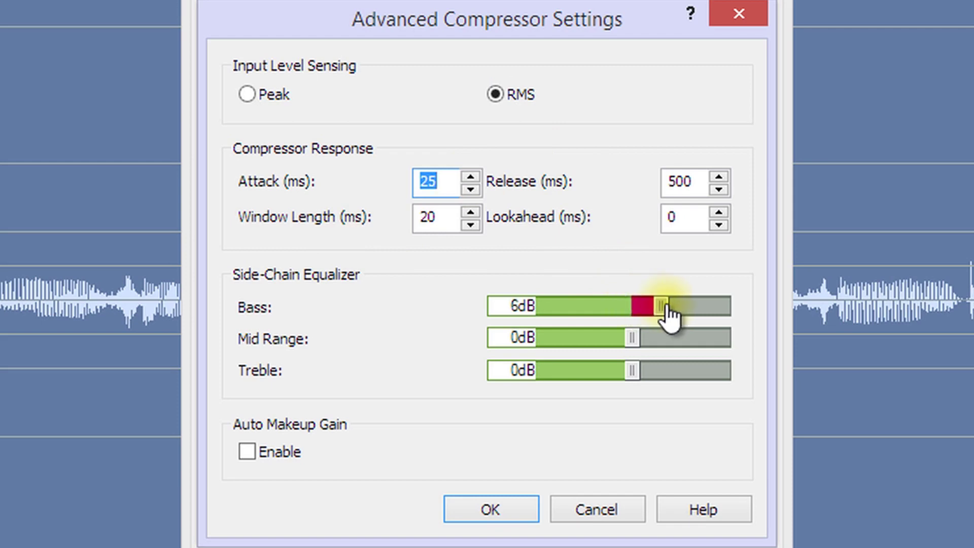
drag(632, 338, 612, 338)
drag(633, 370, 662, 370)
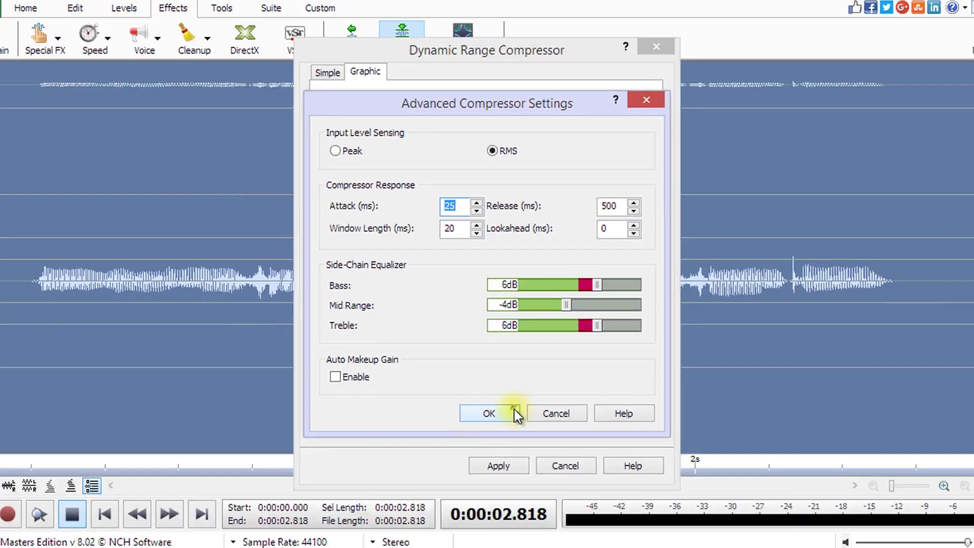
click(491, 510)
key(space)
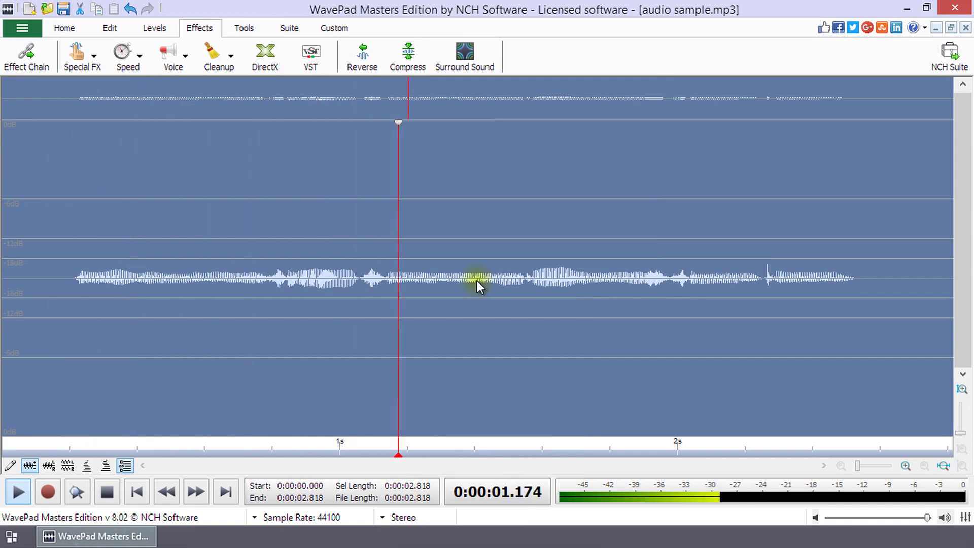